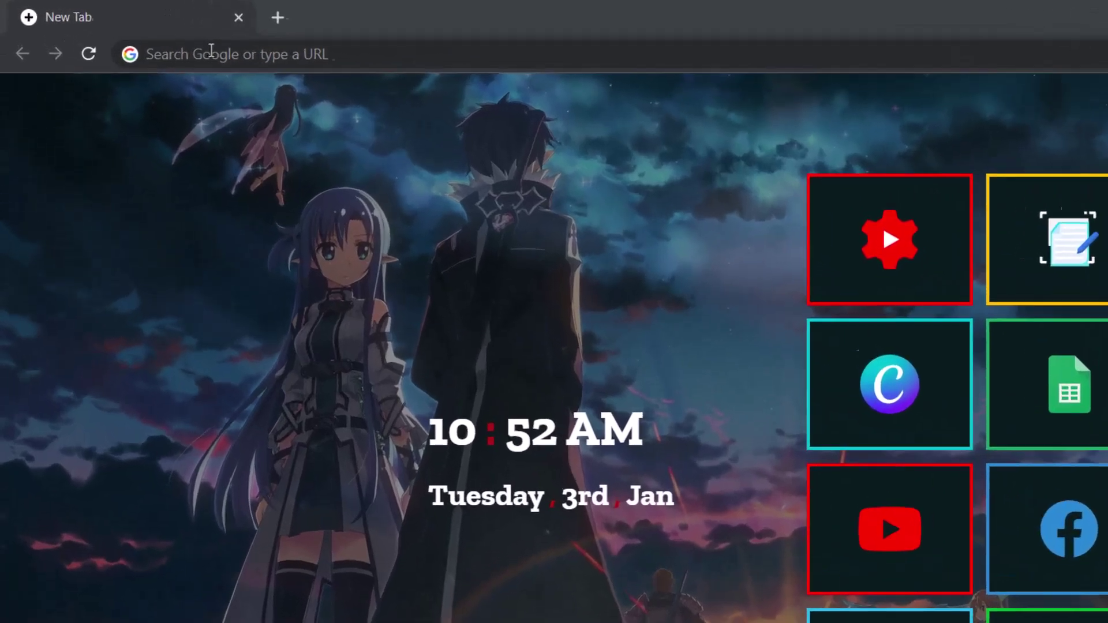
Paste the copied Xfinity password reset URL into the address bar and load it
click(148, 38)
right_click(233, 56)
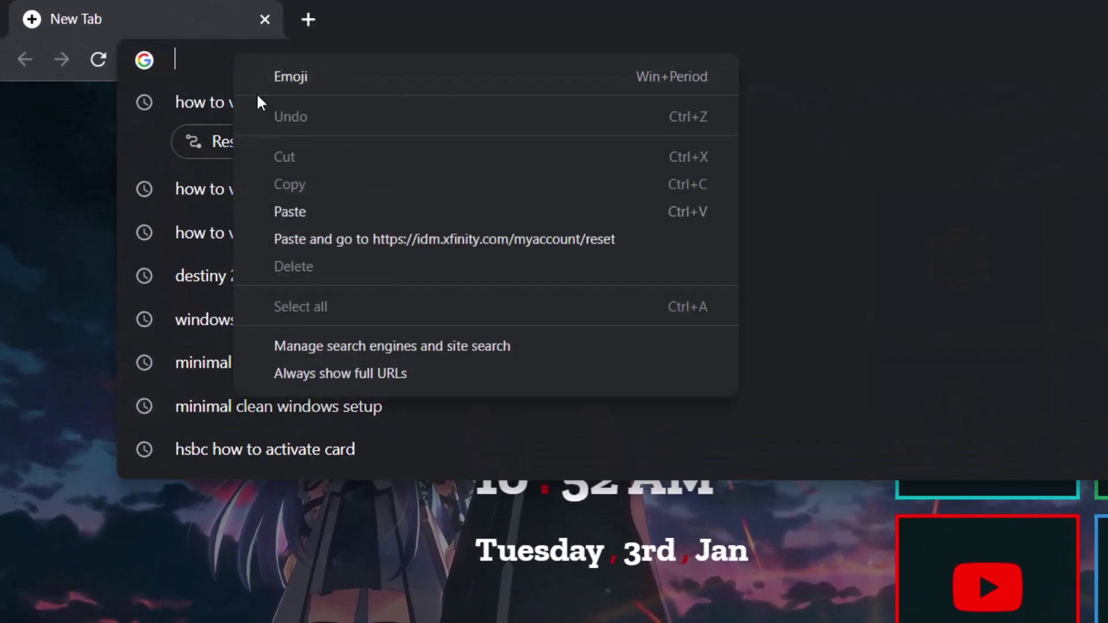
click(283, 204)
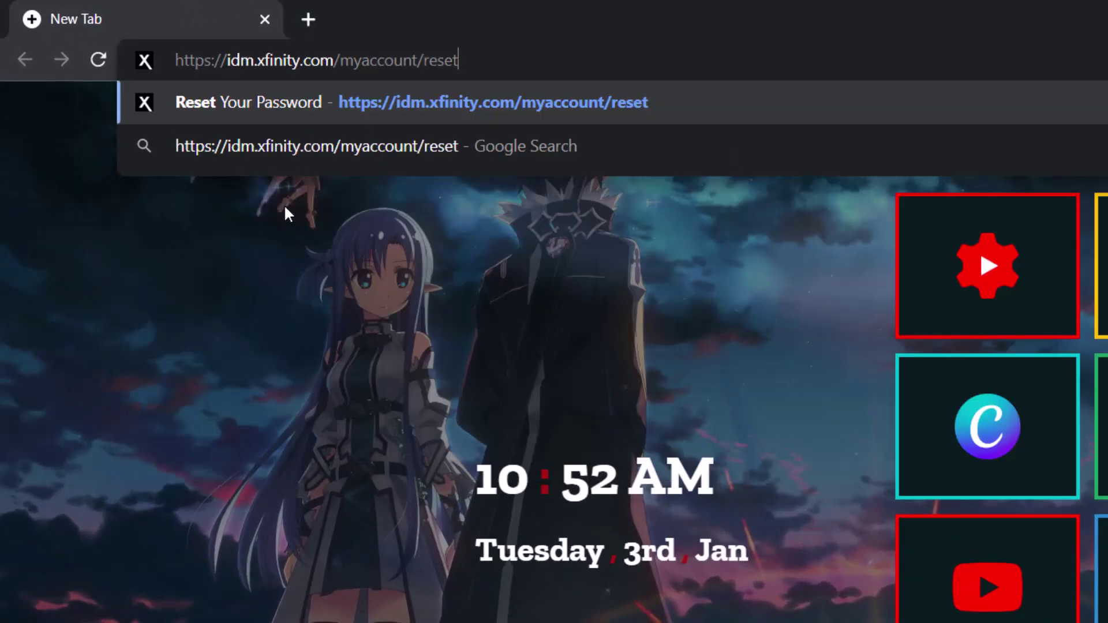
drag(533, 61, 117, 74)
click(538, 60)
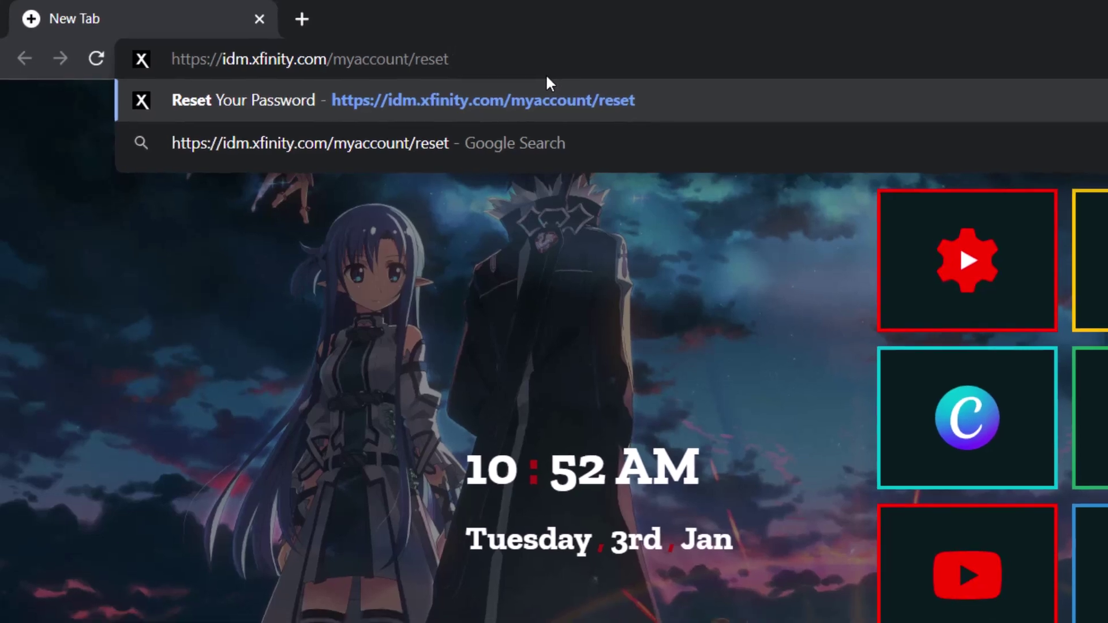
key(Return)
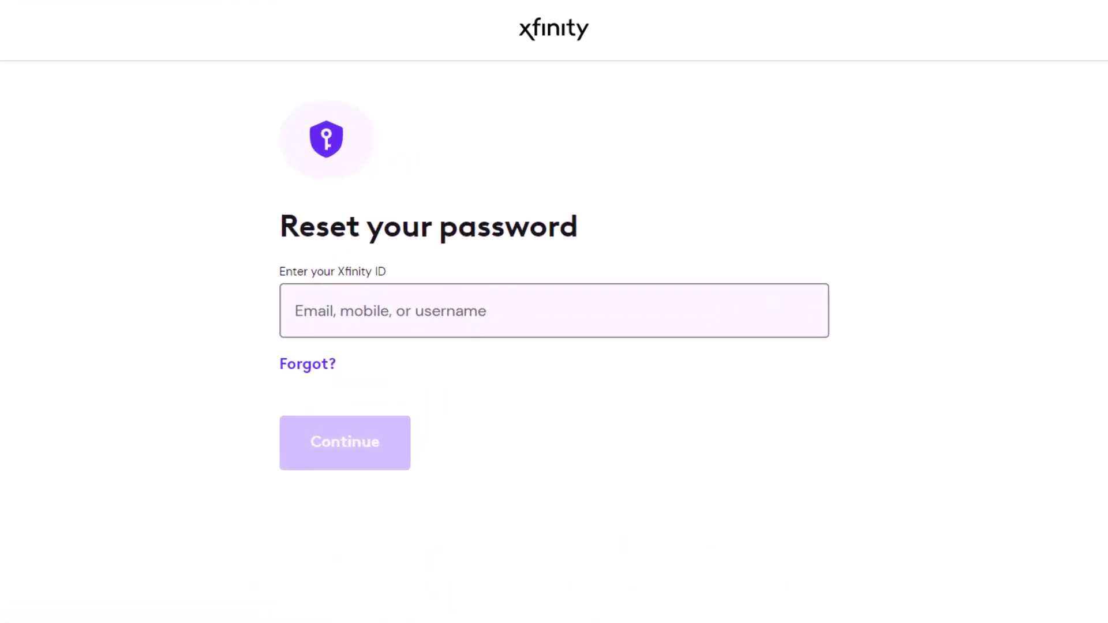
Focus the empty 'Email, mobile, or username' box on the Reset your password page
click(367, 317)
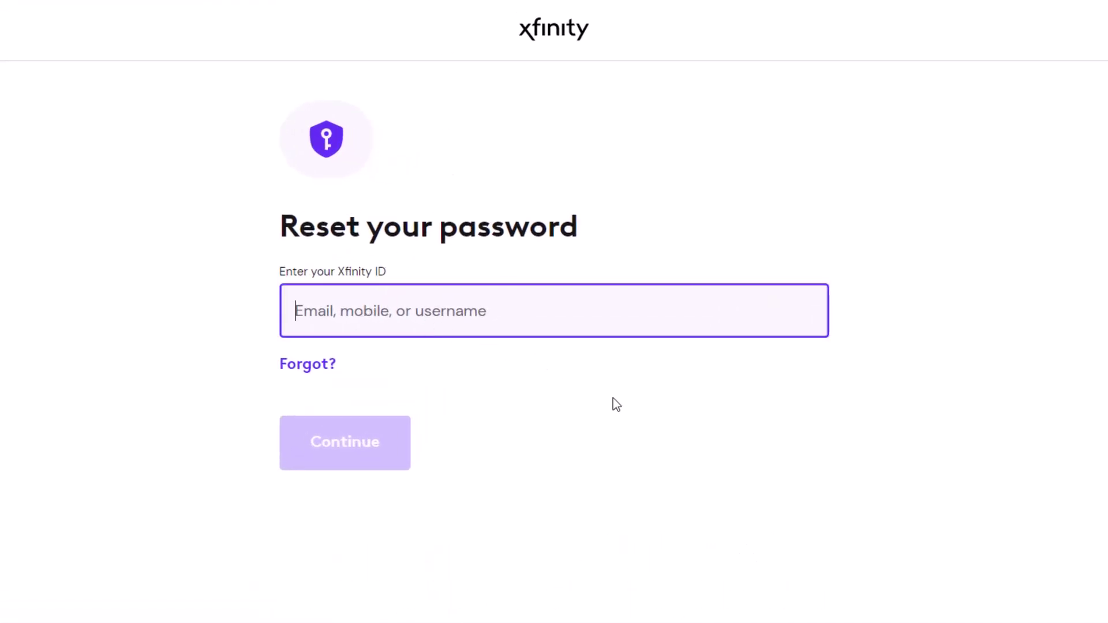